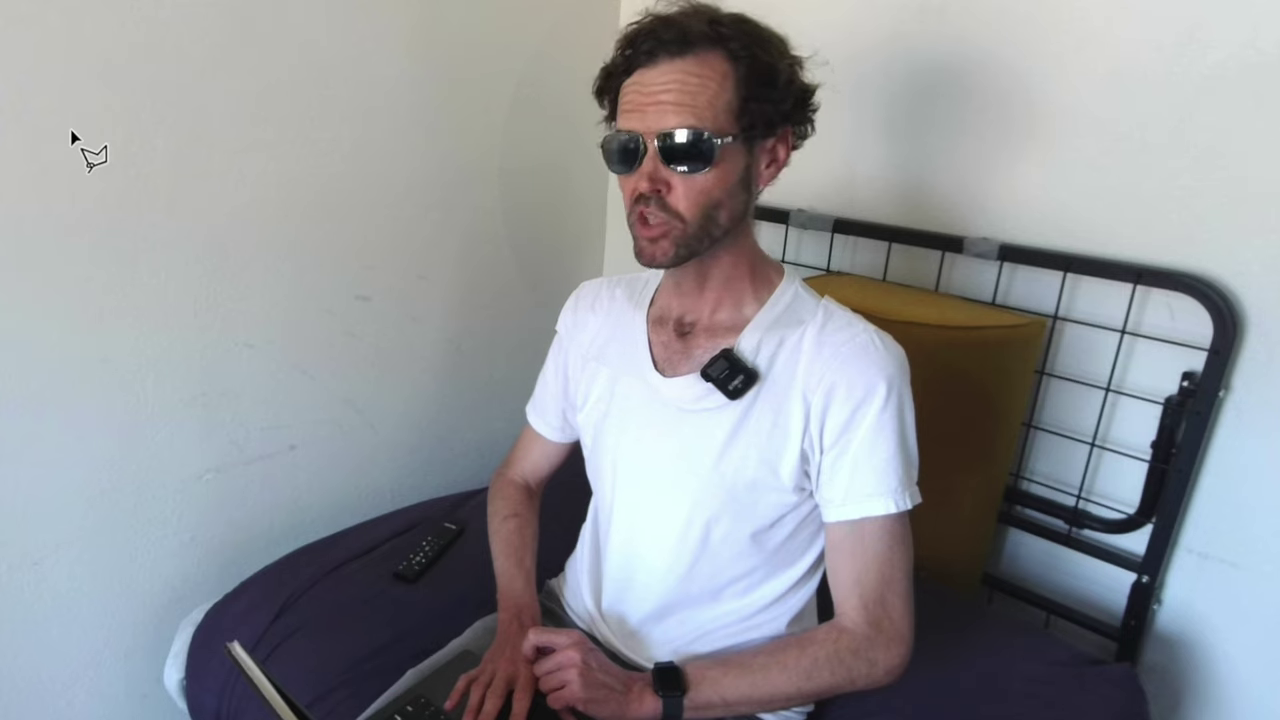
Select a four-sided area on the left wall and apply Generative Fill with the prompt "Poster with a dog on it"
{"action": "mouse_move", "coordinate": [115, 123]}
{"action": "left_mouse_down"}
{"action": "mouse_move", "coordinate": [123, 374]}
{"action": "mouse_move", "coordinate": [112, 402]}
{"action": "mouse_move", "coordinate": [404, 362]}
{"action": "mouse_move", "coordinate": [409, 155]}
{"action": "left_mouse_up"}
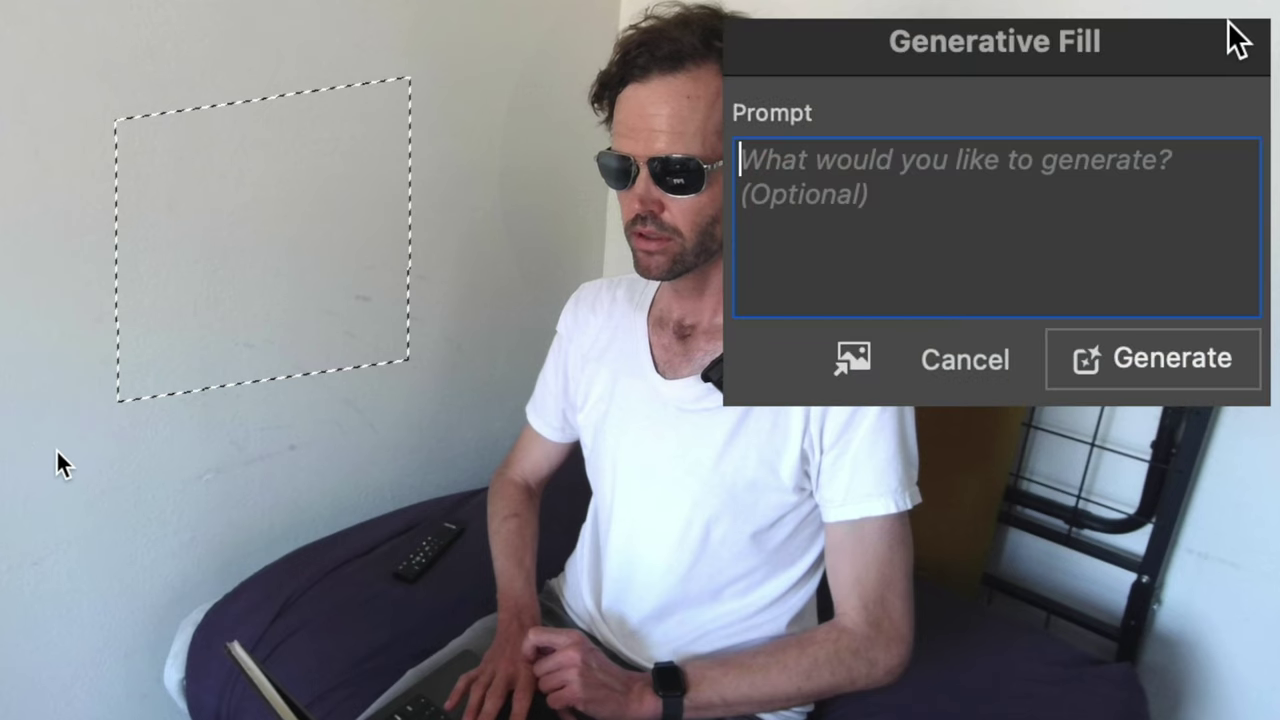
{"action": "type", "text": "Poster with a dog on it"}
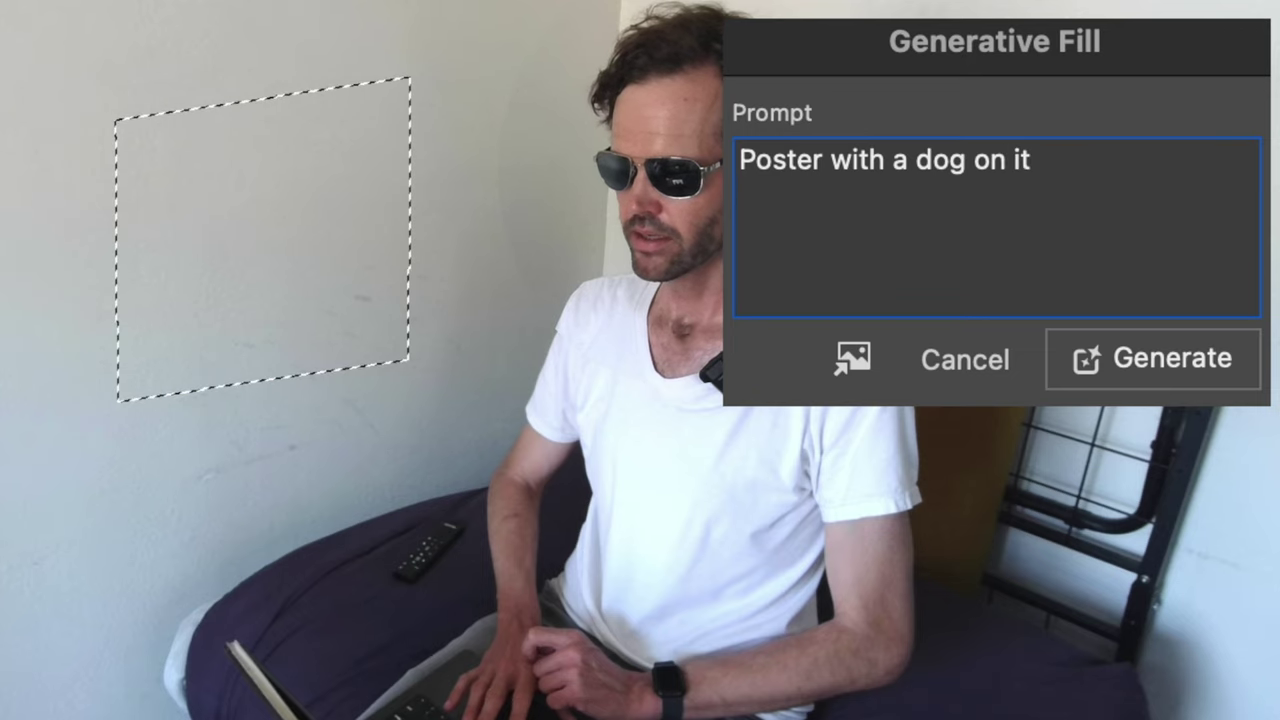
{"action": "left_click", "coordinate": [1175, 374]}
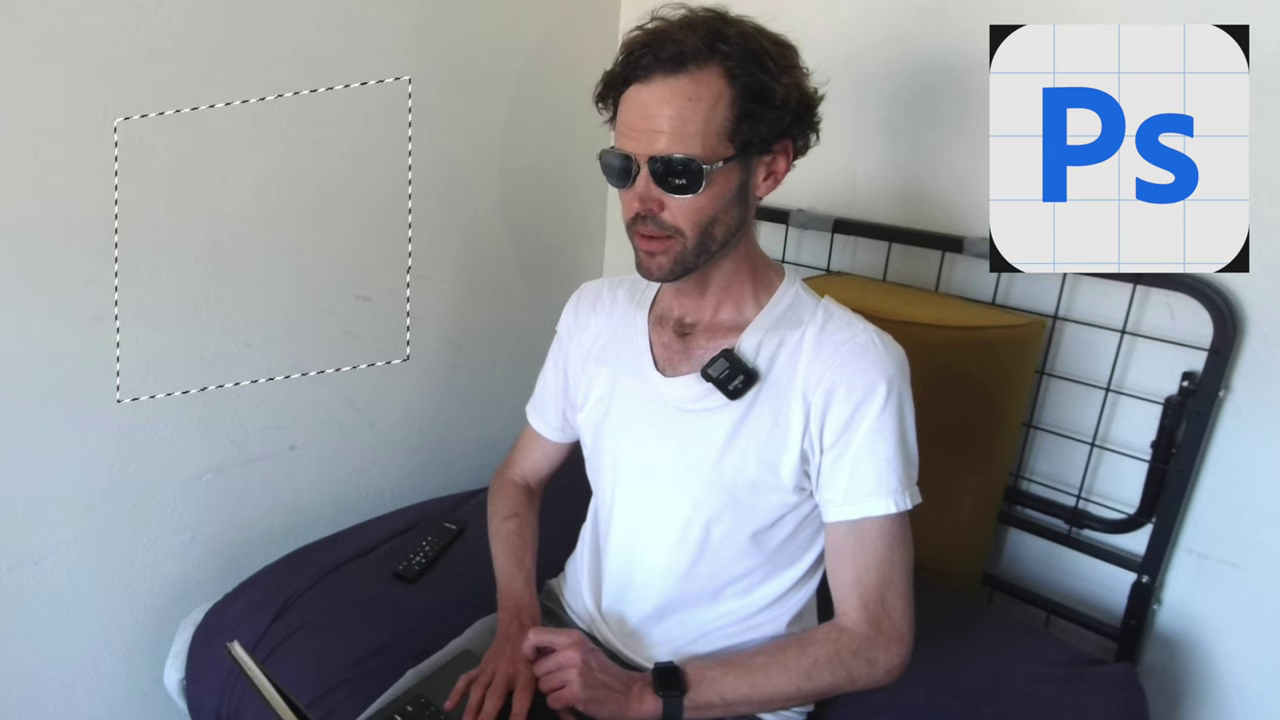
{"action": "left_click", "coordinate": [268, 12]}
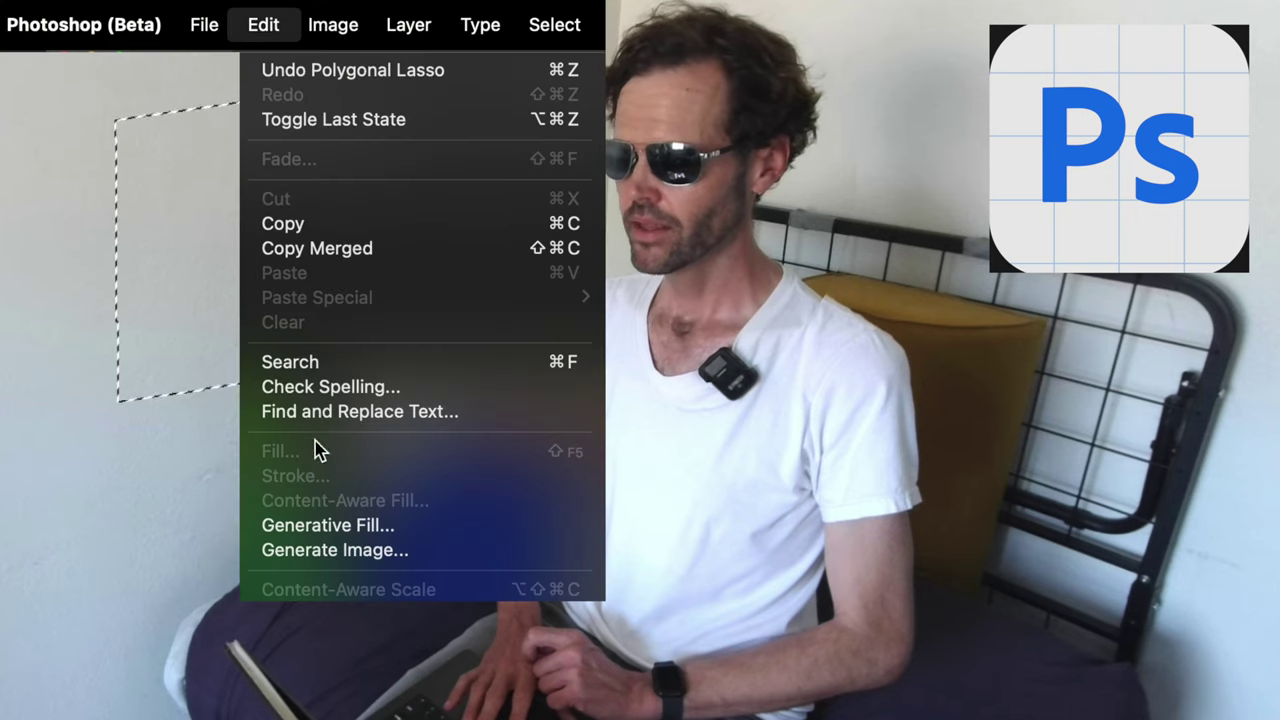
{"action": "left_click", "coordinate": [322, 530]}
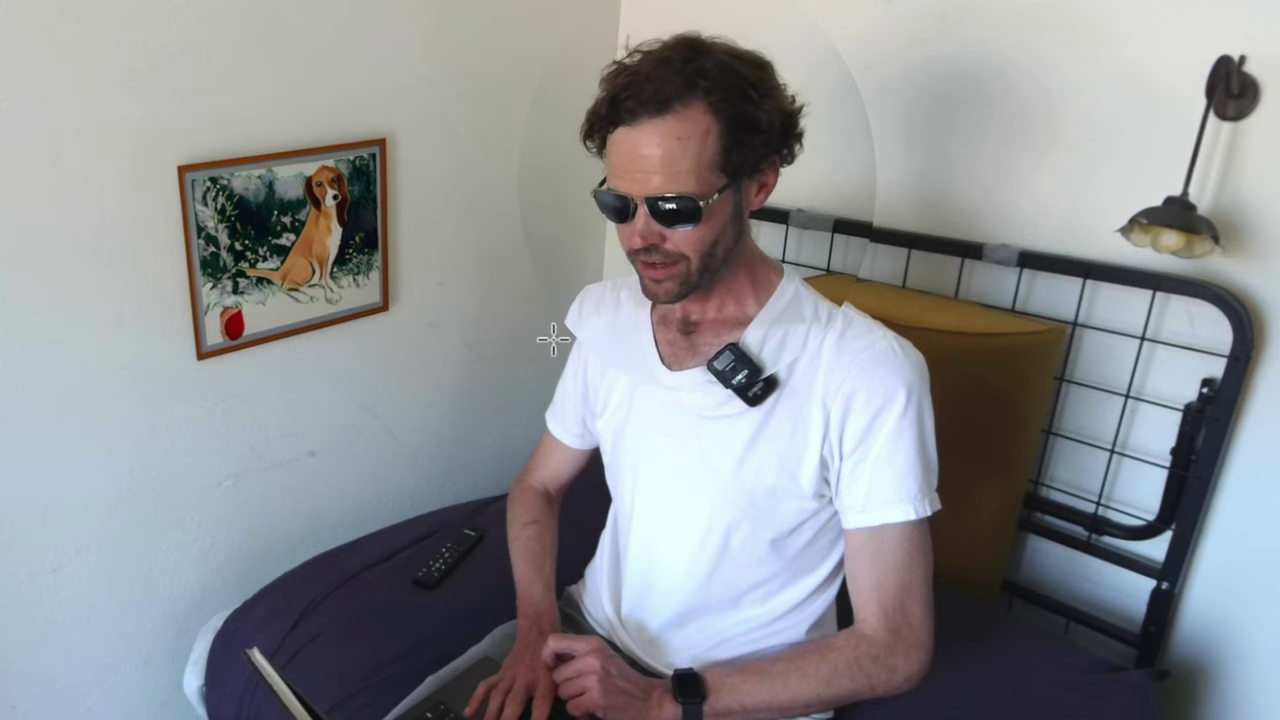
{"action": "type", "text": "Happy face fac"}
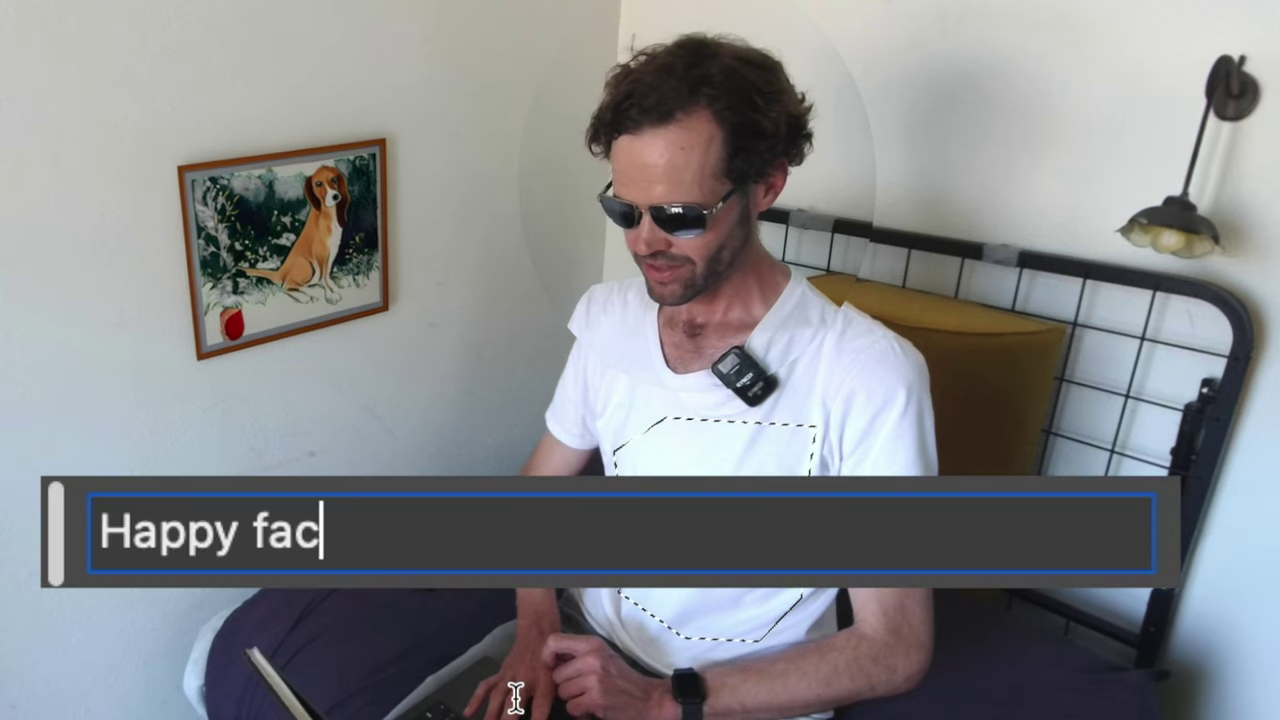
{"action": "key", "text": "BackSpace"}
{"action": "key", "text": "BackSpace"}
{"action": "key", "text": "BackSpace"}
{"action": "type", "text": "grapic"}
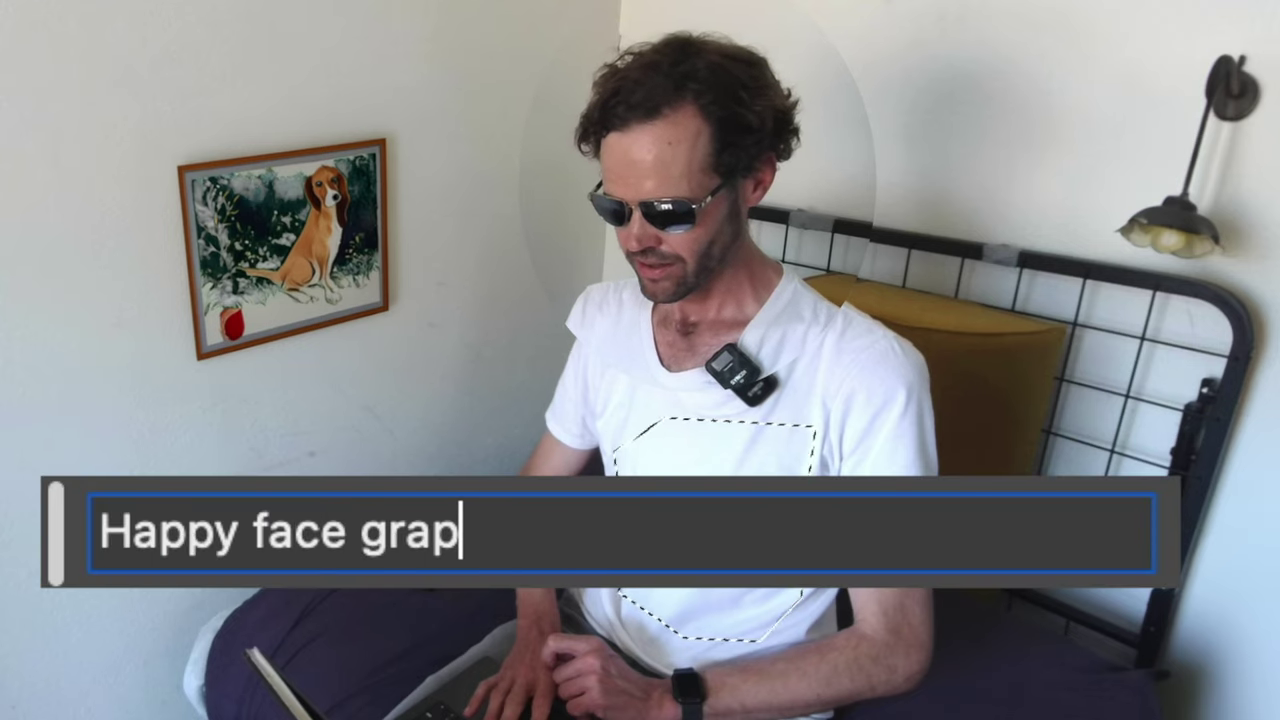
{"action": "key", "text": "BackSpace"}
{"action": "key", "text": "BackSpace"}
{"action": "key", "text": "BackSpace"}
{"action": "key", "text": "BackSpace"}
{"action": "key", "text": "BackSpace"}
{"action": "key", "text": "BackSpace"}
{"action": "key", "text": "BackSpace"}
{"action": "key", "text": "BackSpace"}
{"action": "key", "text": "BackSpace"}
{"action": "key", "text": "BackSpace"}
{"action": "key", "text": "BackSpace"}
{"action": "key", "text": "BackSpace"}
{"action": "key", "text": "BackSpace"}
{"action": "key", "text": "BackSpace"}
{"action": "key", "text": "BackSpace"}
Generate a graphic in the selected chest area of the T-shirt using the prompt "Smiley face" and switch to another variation
{"action": "type", "text": "Smiler"}
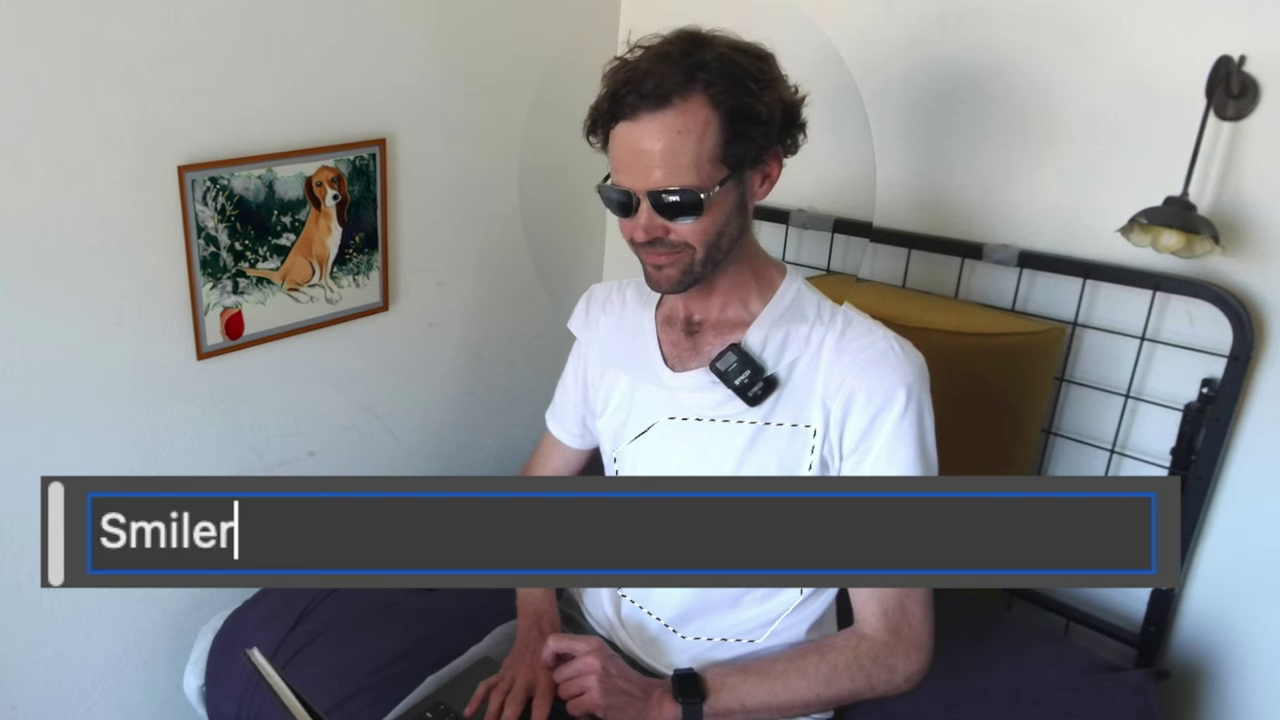
{"action": "key", "text": "BackSpace"}
{"action": "type", "text": "y face"}
{"action": "key", "text": "Return"}
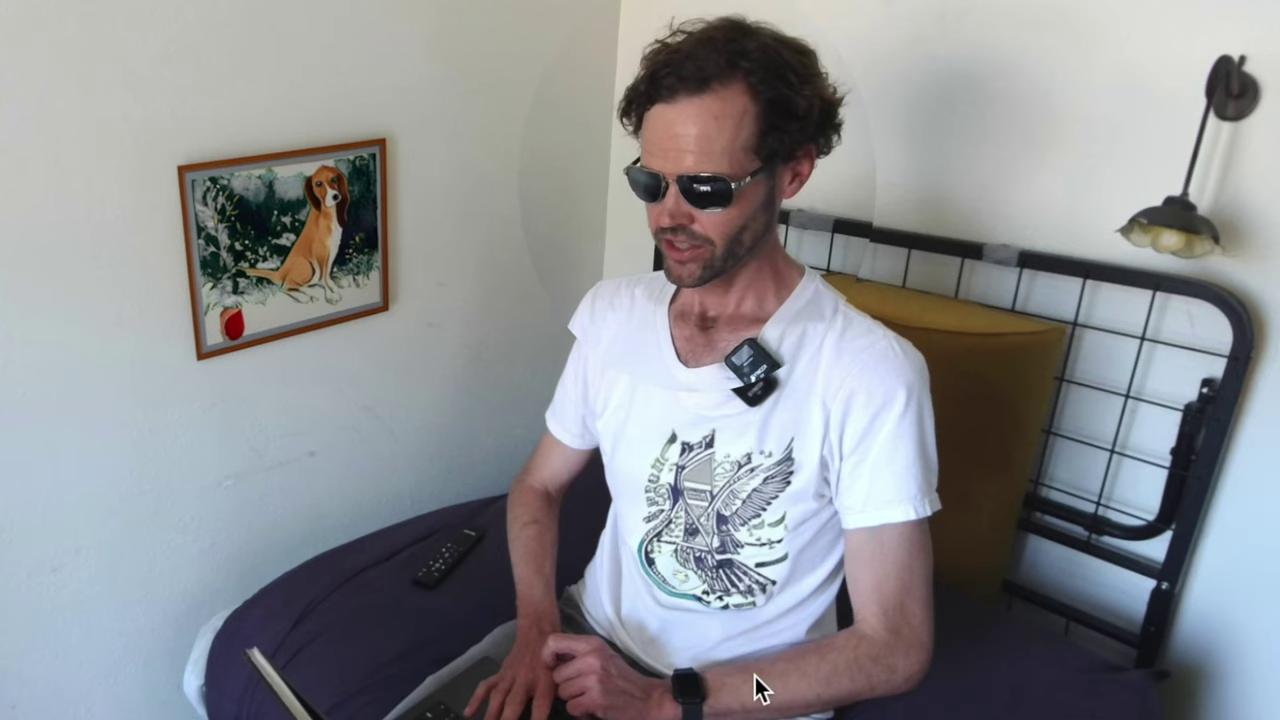
{"action": "left_click", "coordinate": [790, 693]}
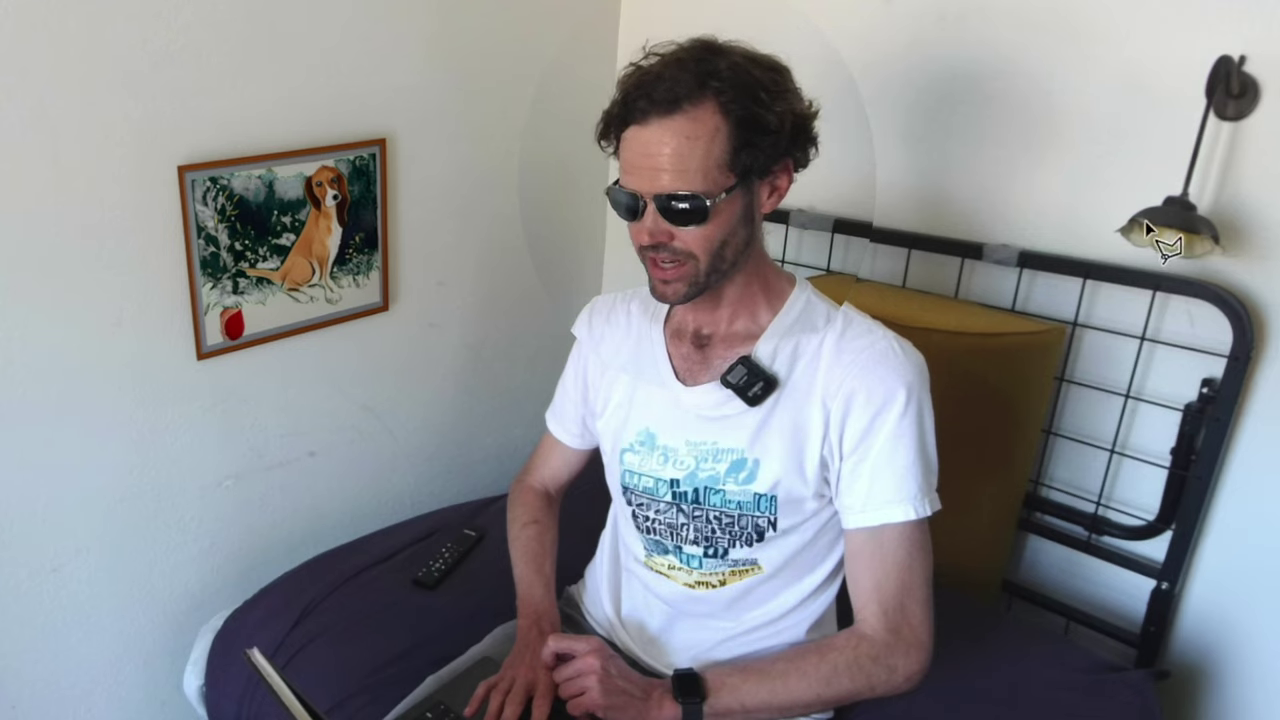
Select a cone-shaped area below the wall lamp and generate a fill with the prompt "Bright light shining"
{"action": "mouse_move", "coordinate": [1145, 228]}
{"action": "left_mouse_down"}
{"action": "mouse_move", "coordinate": [887, 403]}
{"action": "mouse_move", "coordinate": [857, 410]}
{"action": "mouse_move", "coordinate": [835, 383]}
{"action": "mouse_move", "coordinate": [817, 512]}
{"action": "mouse_move", "coordinate": [828, 630]}
{"action": "mouse_move", "coordinate": [847, 692]}
{"action": "mouse_move", "coordinate": [874, 718]}
{"action": "left_mouse_up"}
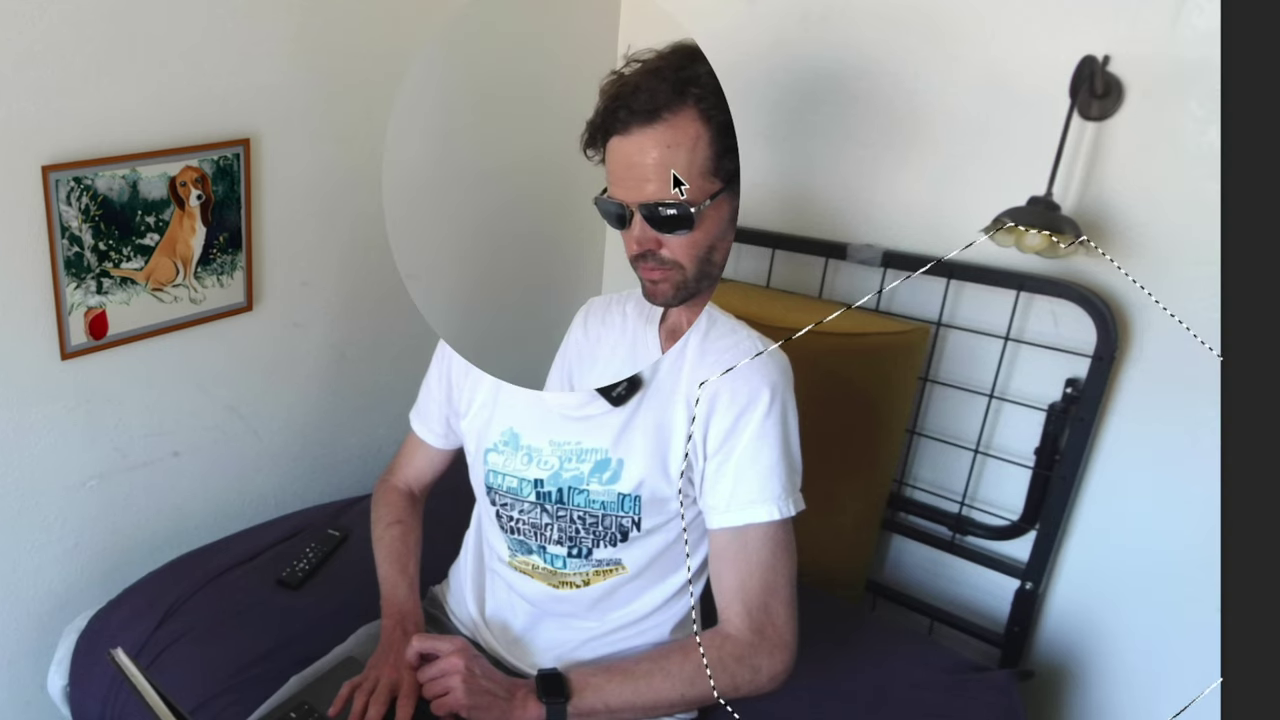
{"action": "type", "text": "Bright"}
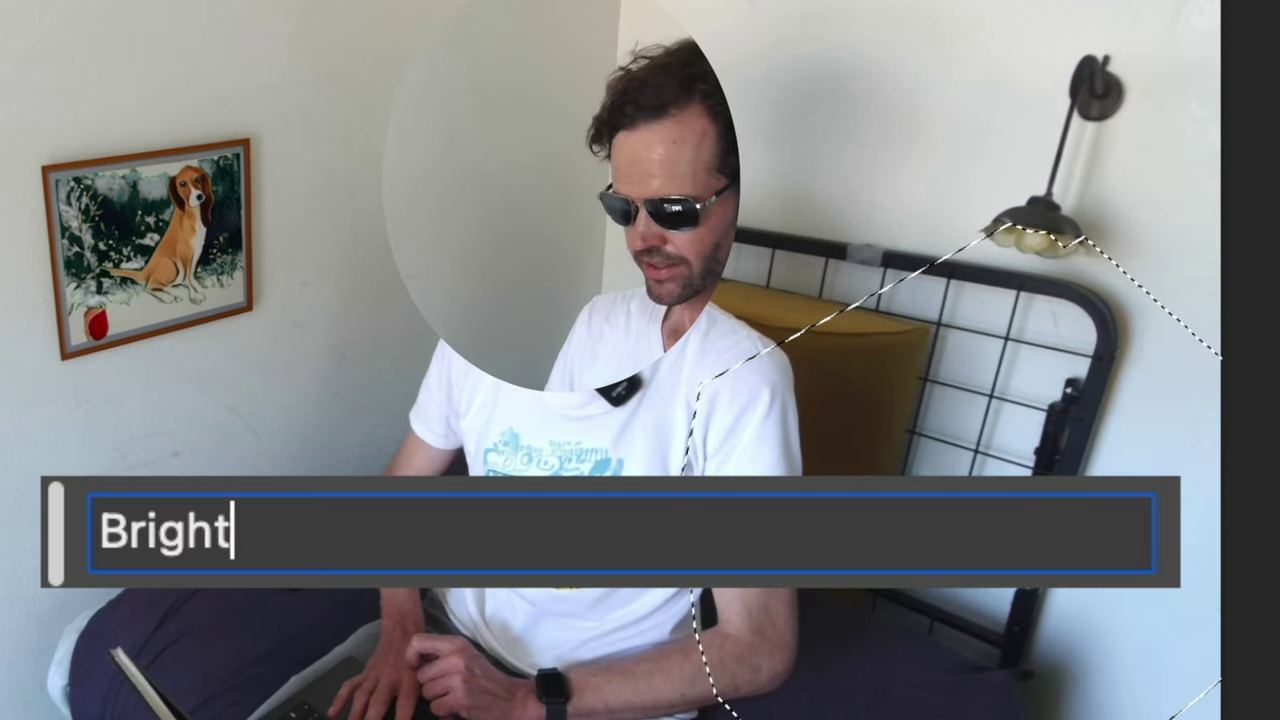
{"action": "type", "text": " light shining"}
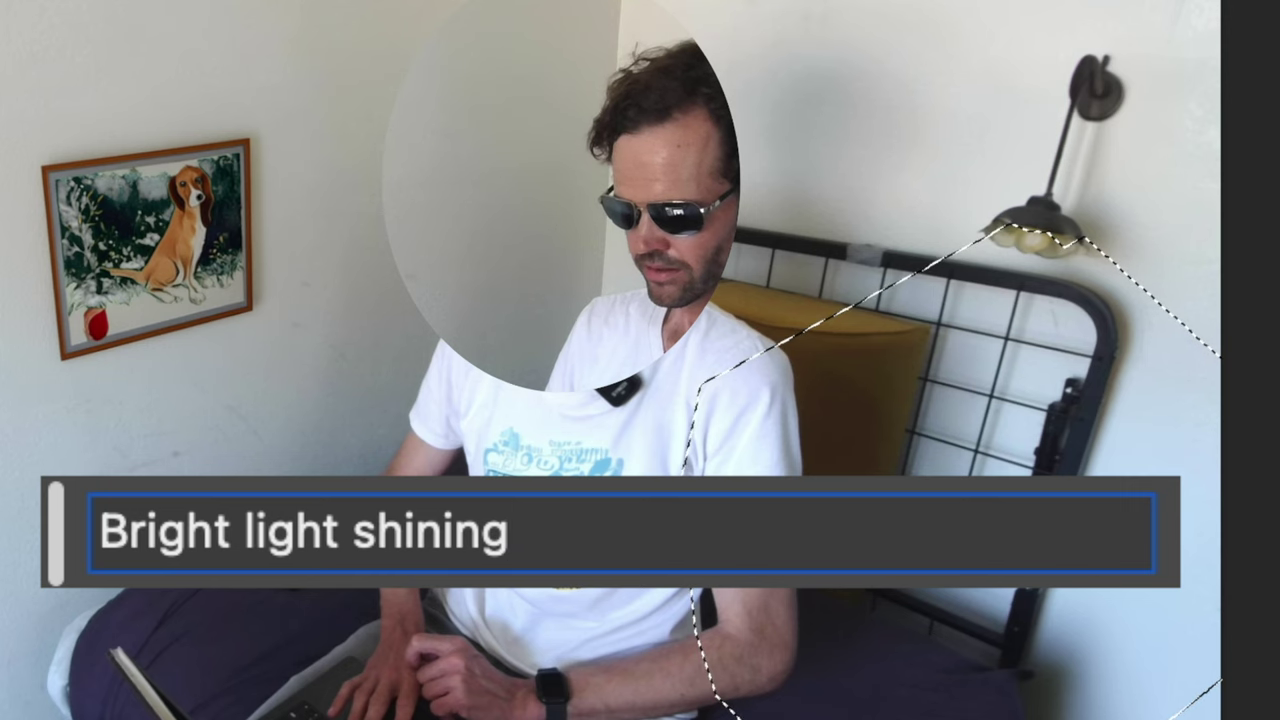
{"action": "key", "text": "Return"}
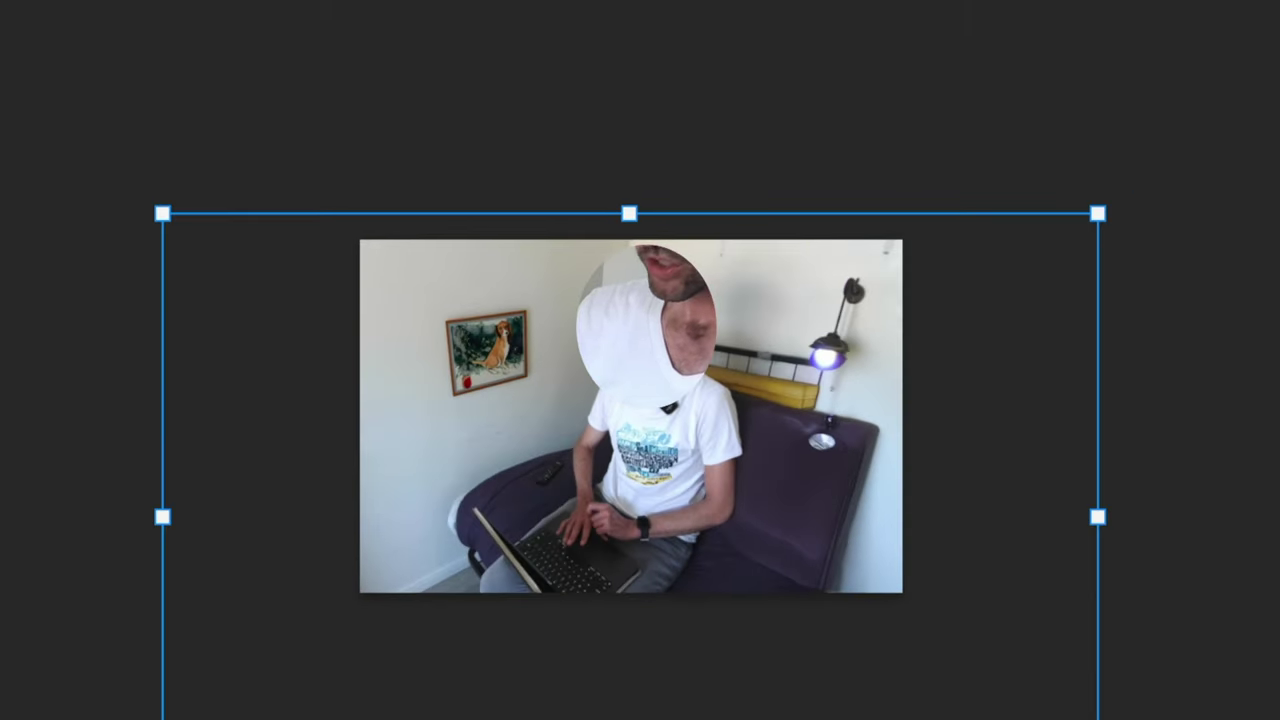
Scale down the oversized screen-capture layer and move it to the lower middle of the canvas
{"action": "left_click_drag", "start_coordinate": [165, 719], "coordinate": [582, 544]}
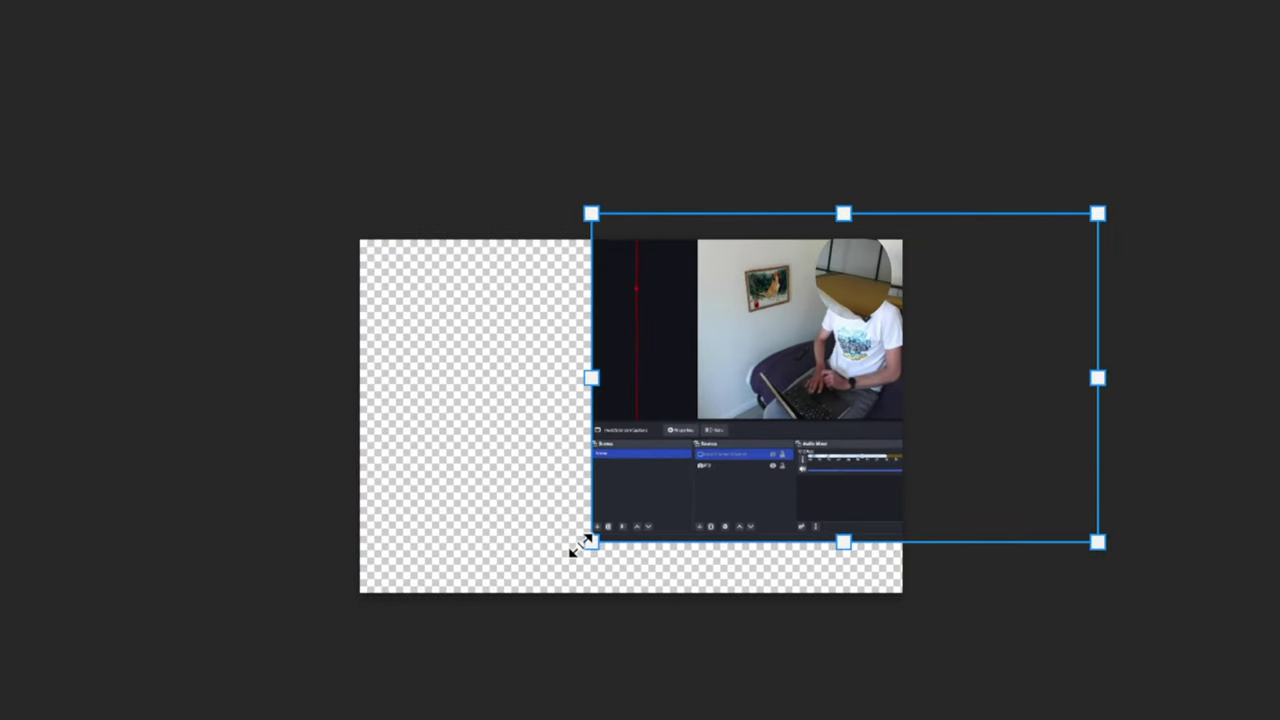
{"action": "left_click_drag", "start_coordinate": [1085, 545], "coordinate": [1040, 518]}
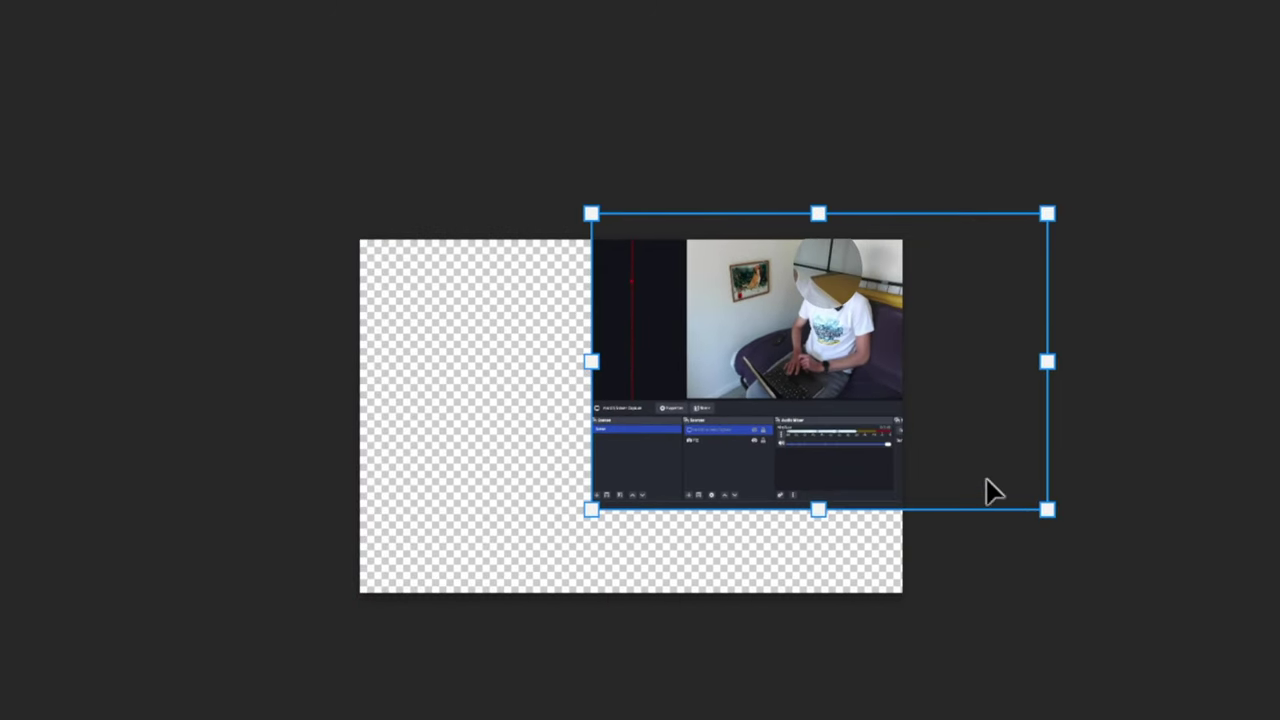
{"action": "left_click_drag", "start_coordinate": [925, 425], "coordinate": [729, 506]}
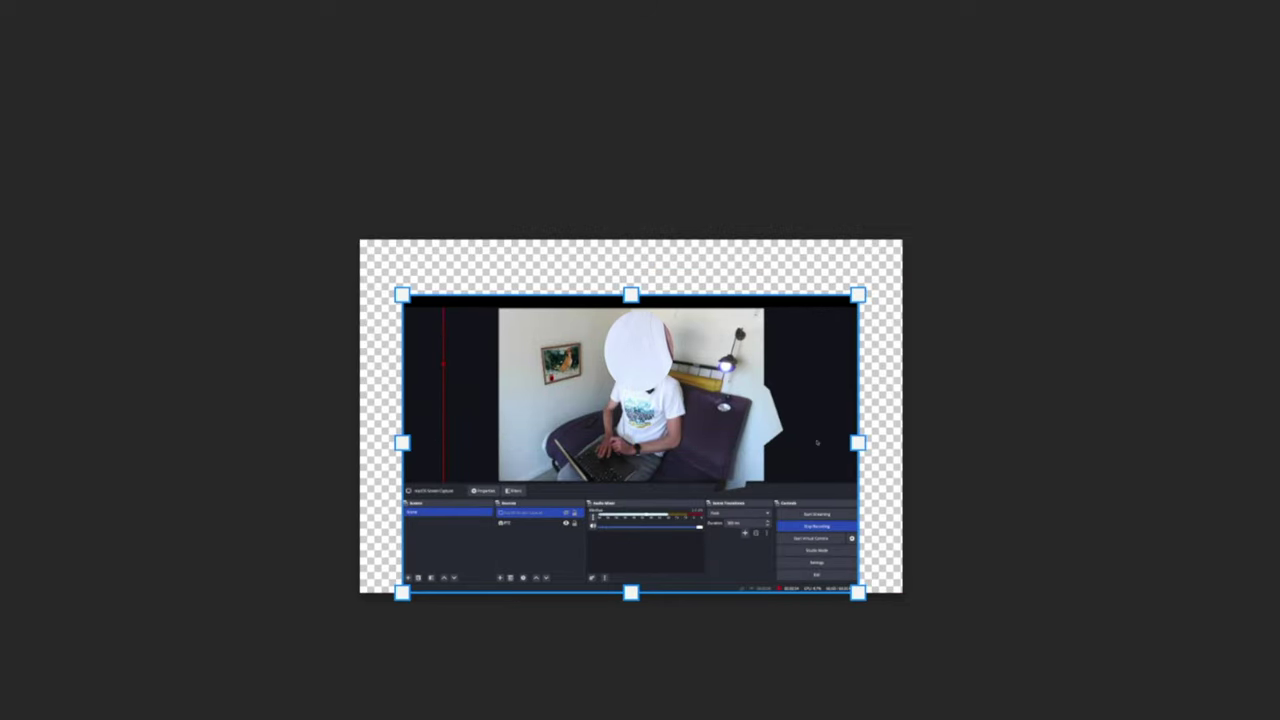
Select and delete the recording-software interface surrounding the room image in the screen capture
{"action": "left_click", "coordinate": [81, 184]}
{"action": "left_click_drag", "start_coordinate": [168, 101], "coordinate": [510, 715]}
{"action": "key", "text": "Delete"}
{"action": "left_click_drag", "start_coordinate": [960, 640], "coordinate": [160, 483]}
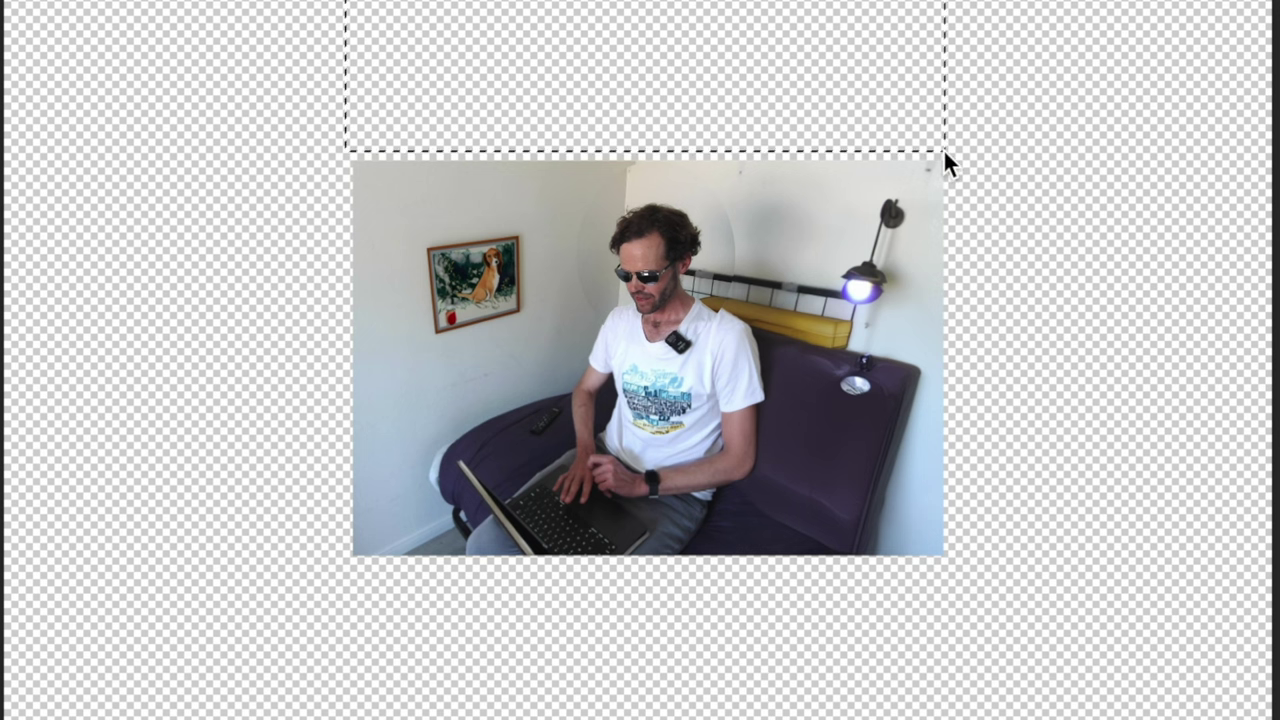
Extend the room image upwards and to the right with promptless generative fills, overlapping the image edge slightly
{"action": "left_click_drag", "start_coordinate": [943, 148], "coordinate": [942, 172]}
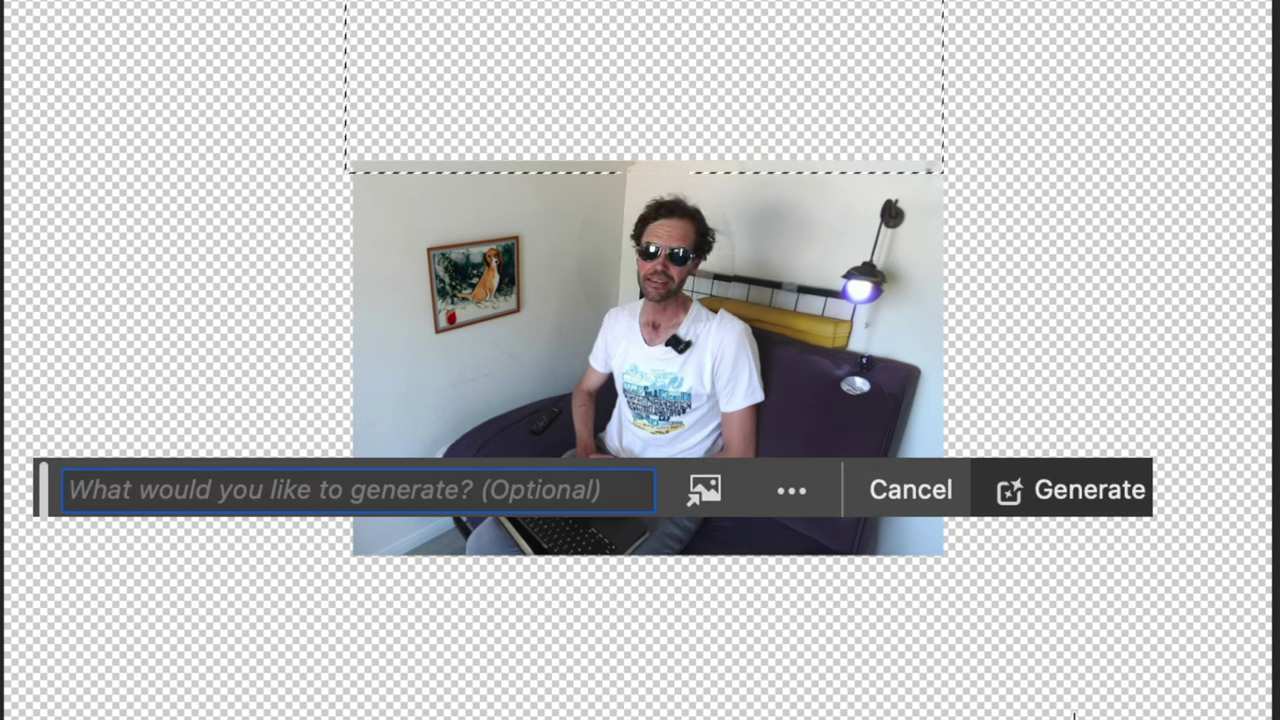
{"action": "left_click", "coordinate": [1071, 489]}
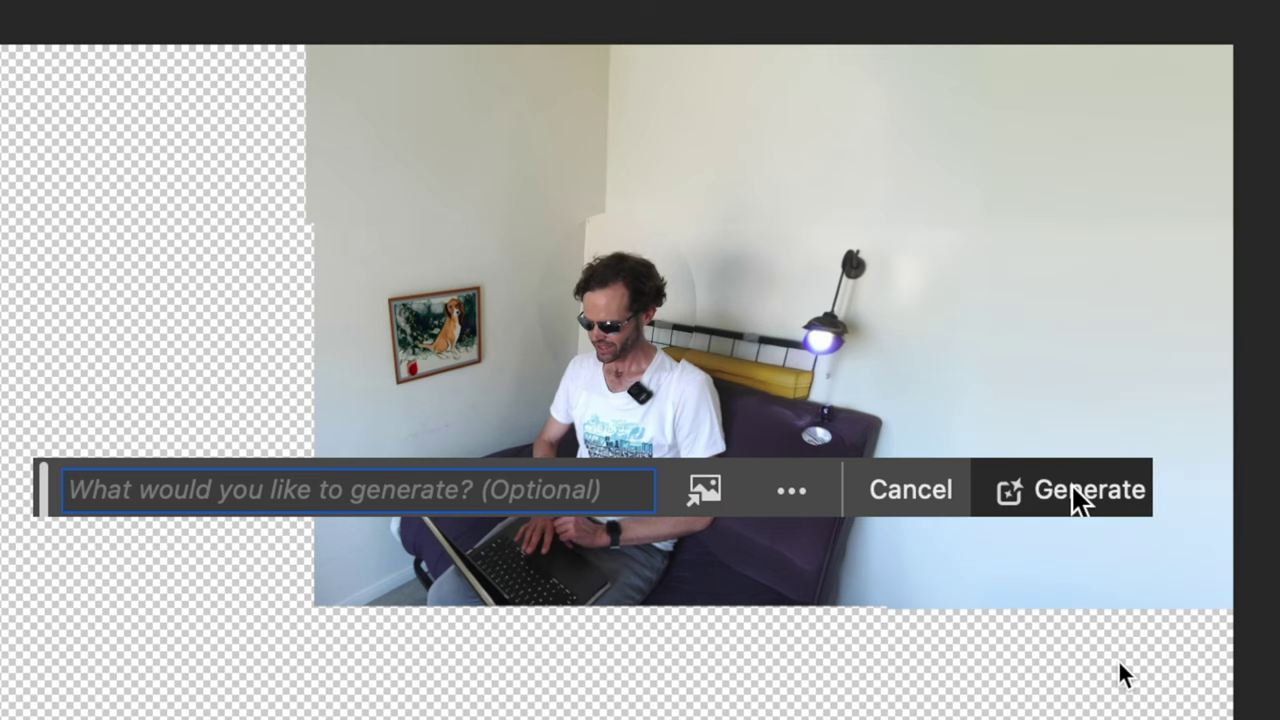
{"action": "left_click", "coordinate": [1072, 488]}
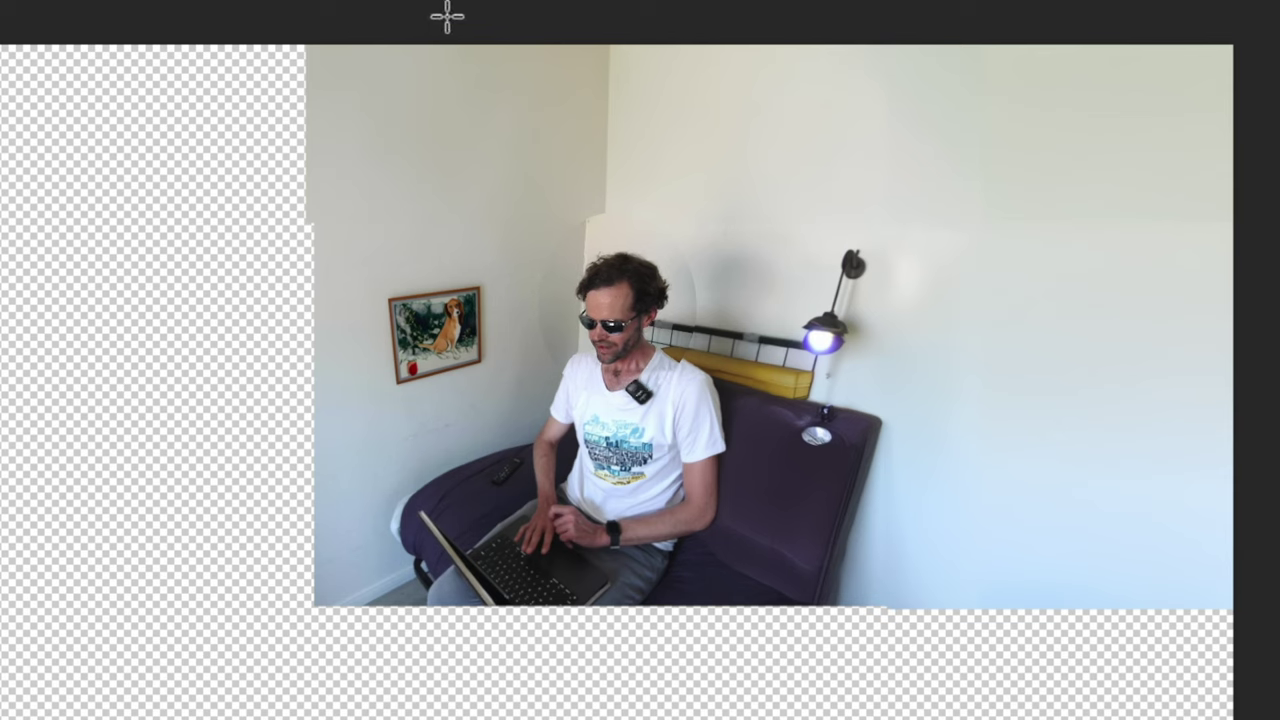
Fill the empty area beside the left wall using the prompt "forest", and extend the image downwards without a prompt
{"action": "left_click_drag", "start_coordinate": [324, 12], "coordinate": [2, 609]}
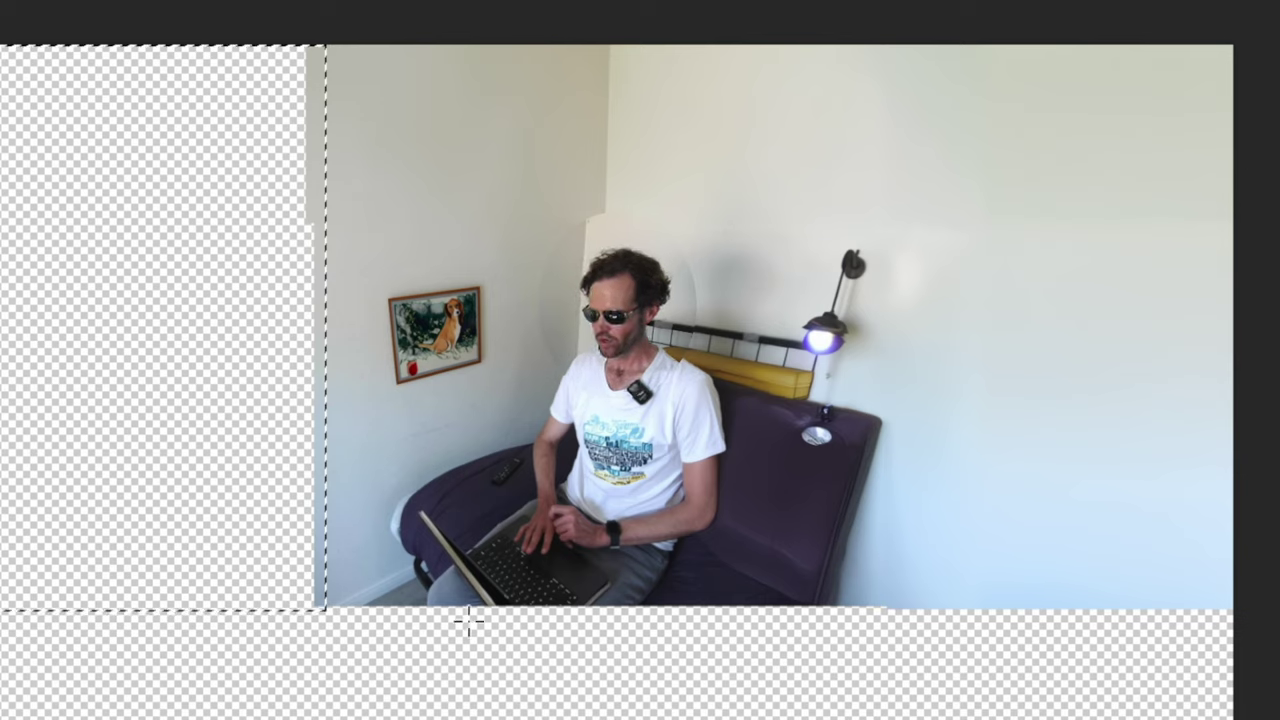
{"action": "key", "text": "ctrl+f"}
{"action": "type", "text": "forr"}
{"action": "key", "text": "BackSpace"}
{"action": "type", "text": "est"}
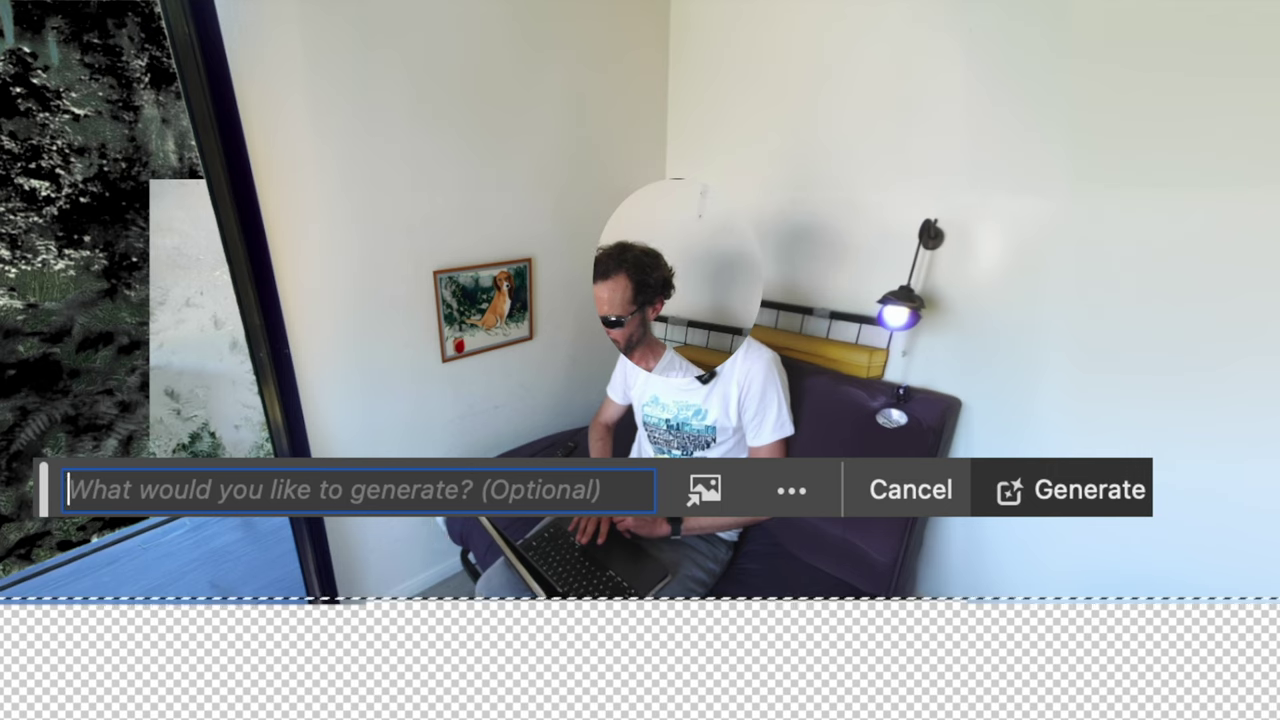
{"action": "left_click", "coordinate": [1071, 483]}
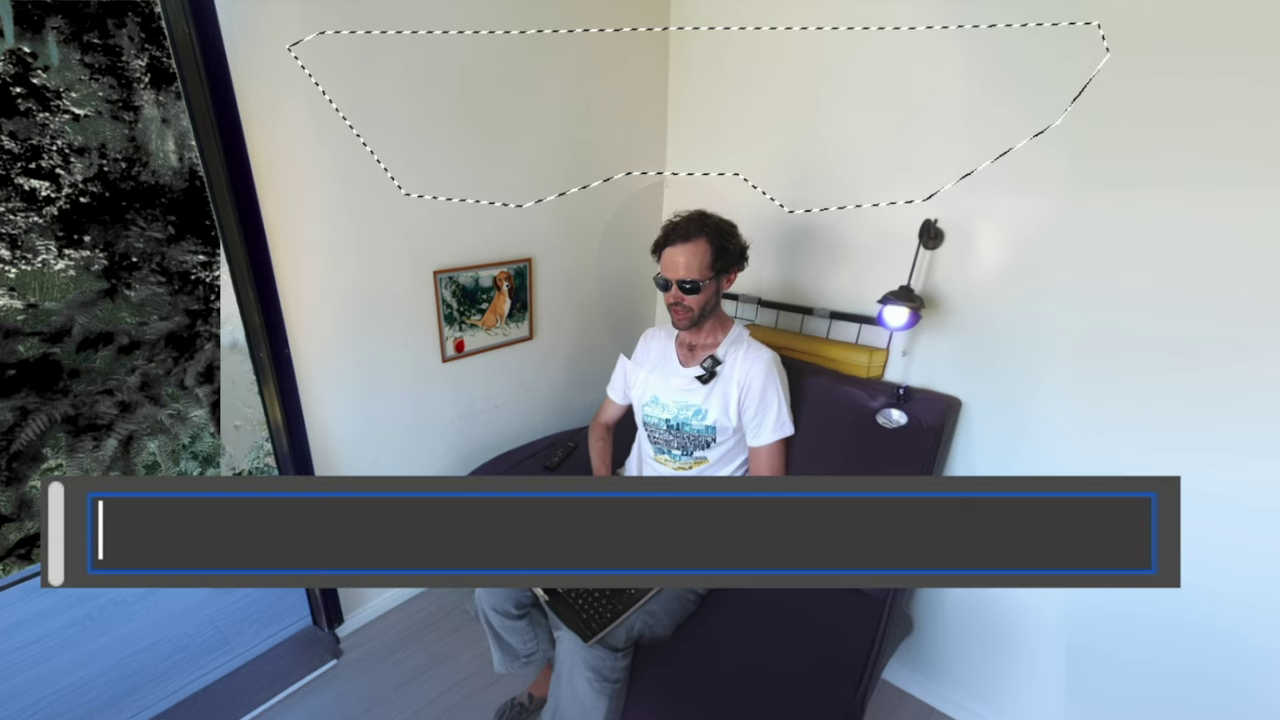
Generate a fill in the selected area above the man's head with the prompt "hammock, with stuffed animals"
{"action": "type", "text": "hammock, with stuffed animals"}
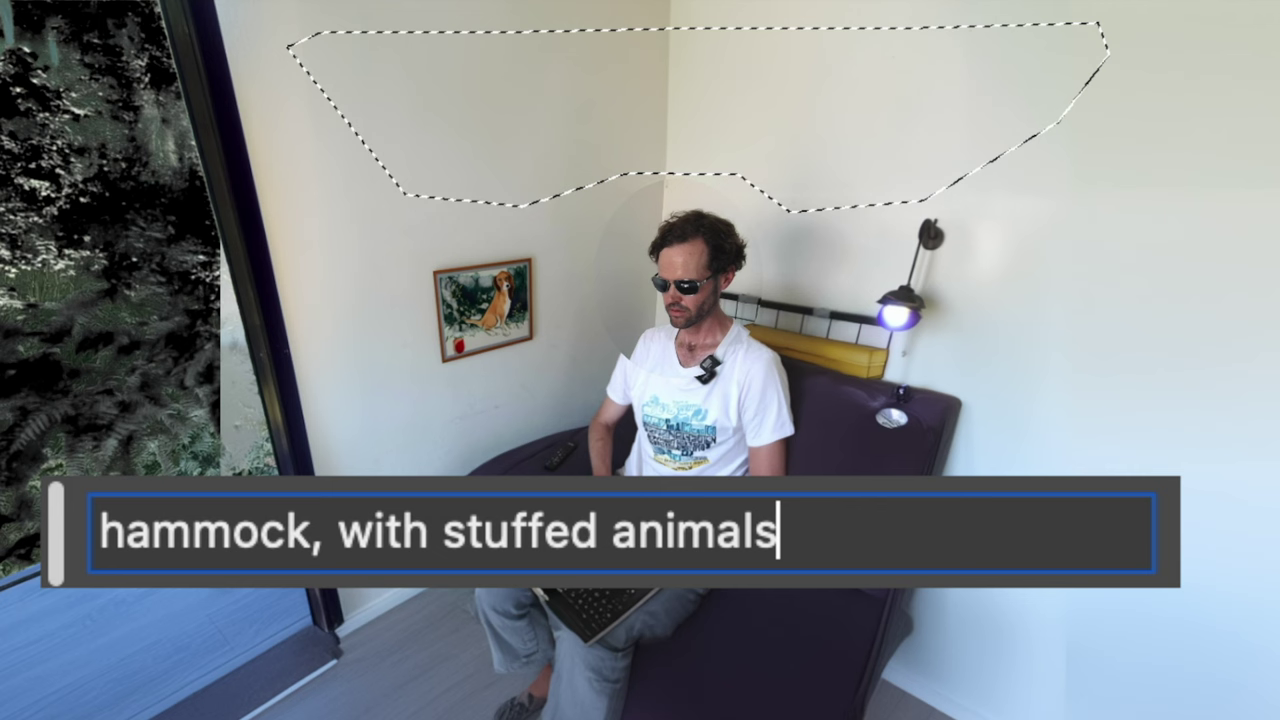
{"action": "key", "text": "Return"}
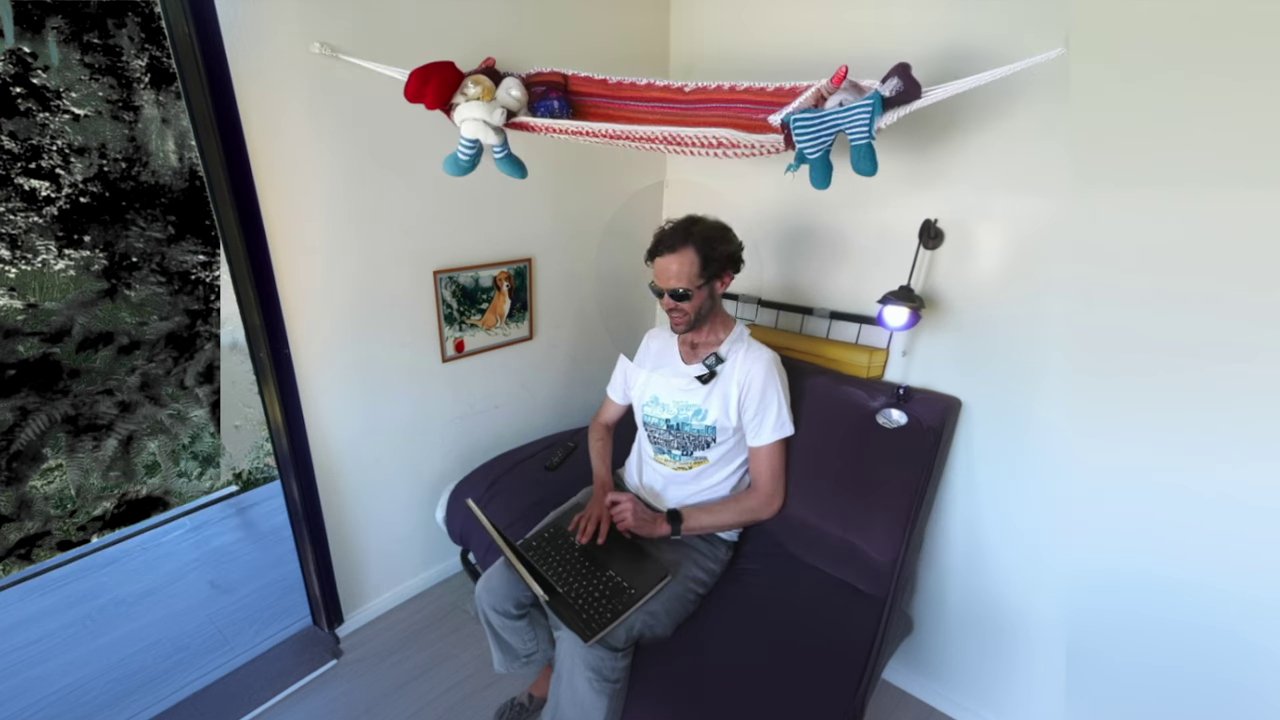
Select an area over the middle of the hammock and generate a fill with the prompt "teddy bear"
{"action": "left_click_drag", "start_coordinate": [612, 12], "coordinate": [634, 29]}
{"action": "type", "text": "teddy bear"}
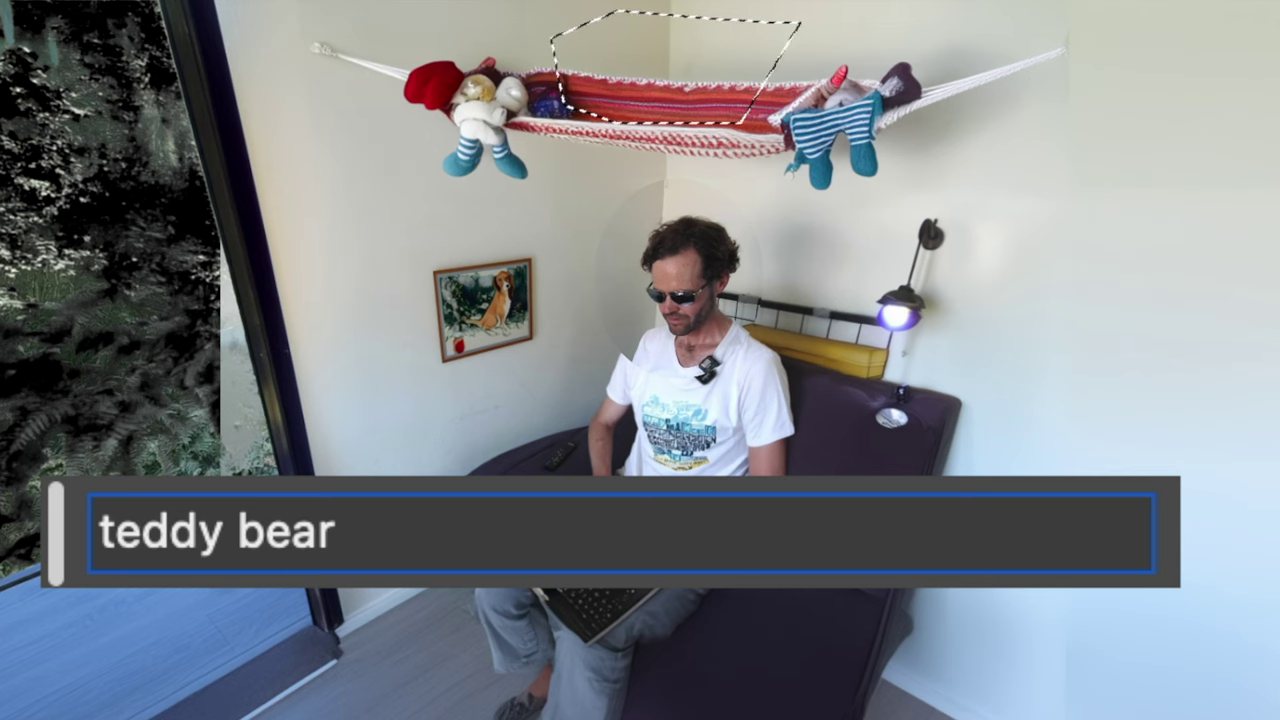
{"action": "key", "text": "Return"}
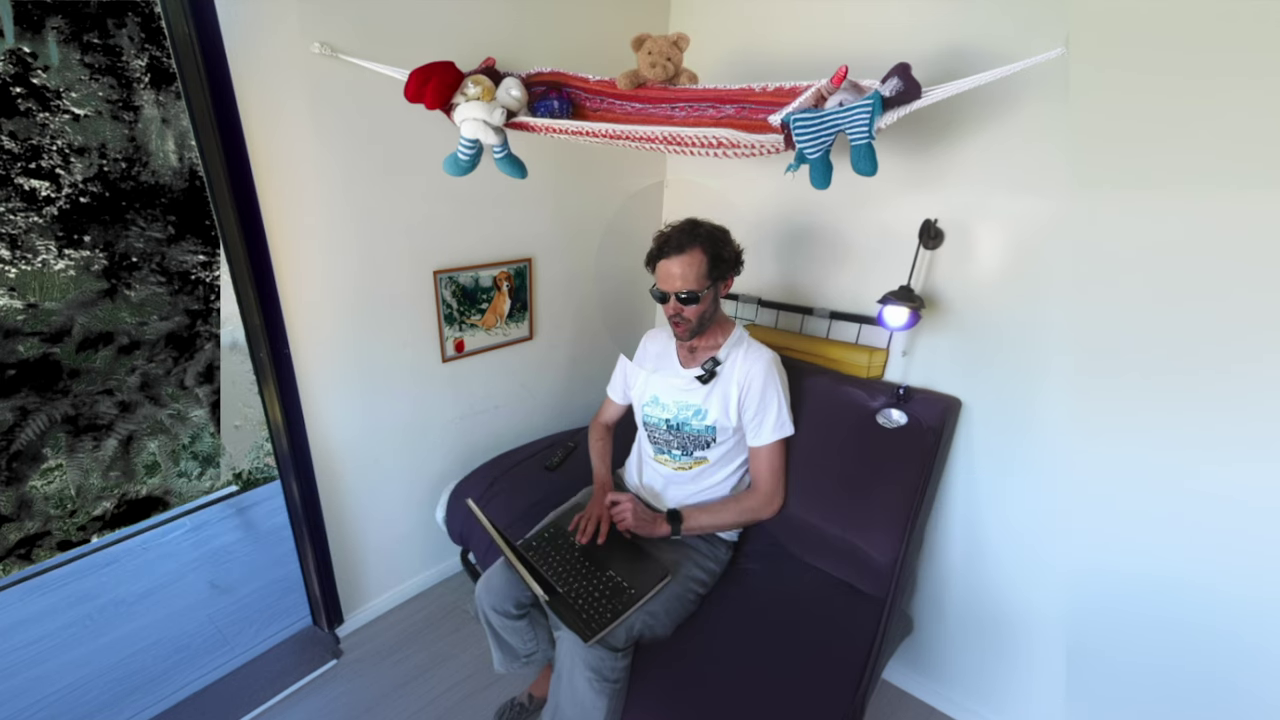
Try an elliptical selection on the right wall with the generative prompt "portal"
{"action": "left_click_drag", "start_coordinate": [1275, 110], "coordinate": [918, 719]}
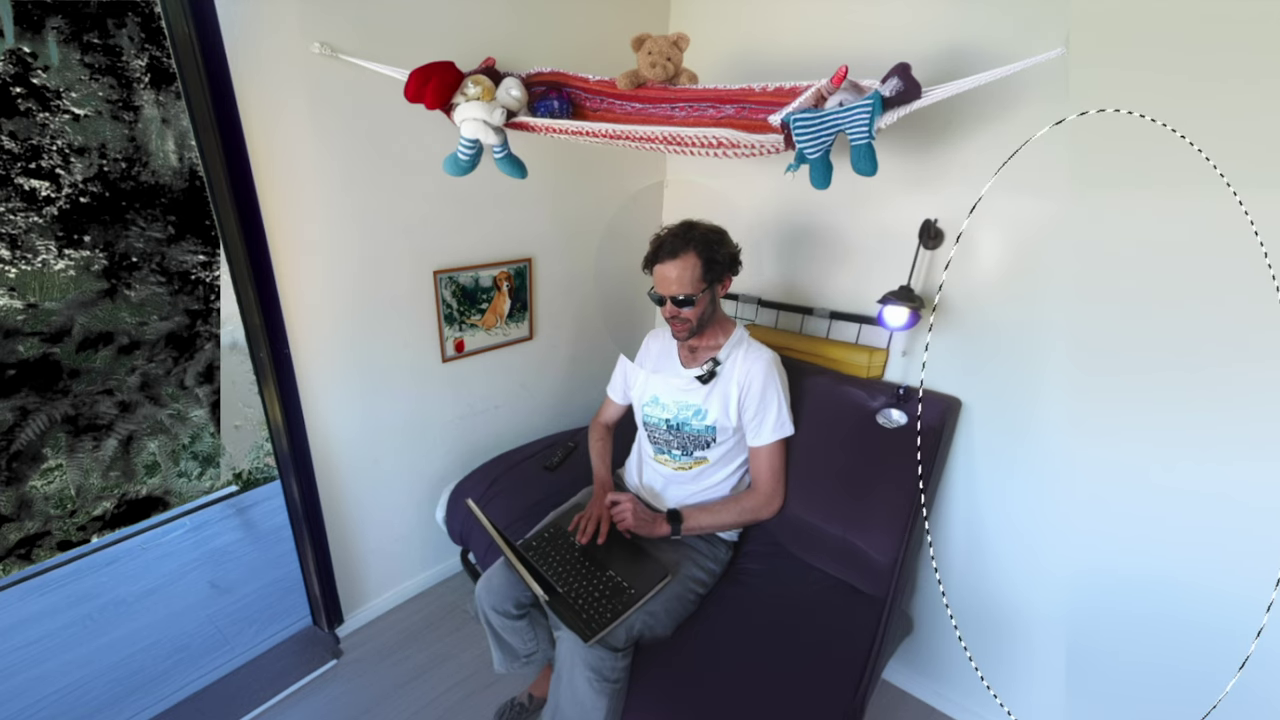
{"action": "left_click", "coordinate": [795, 638]}
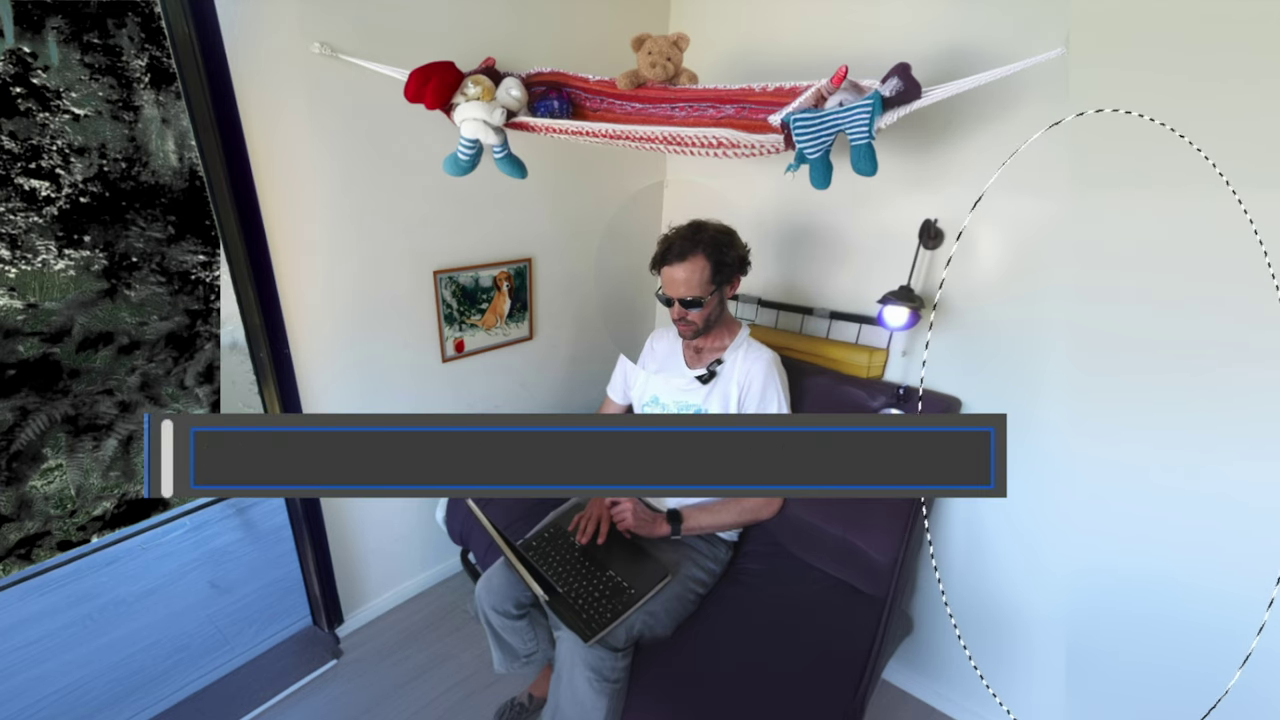
{"action": "type", "text": "portal"}
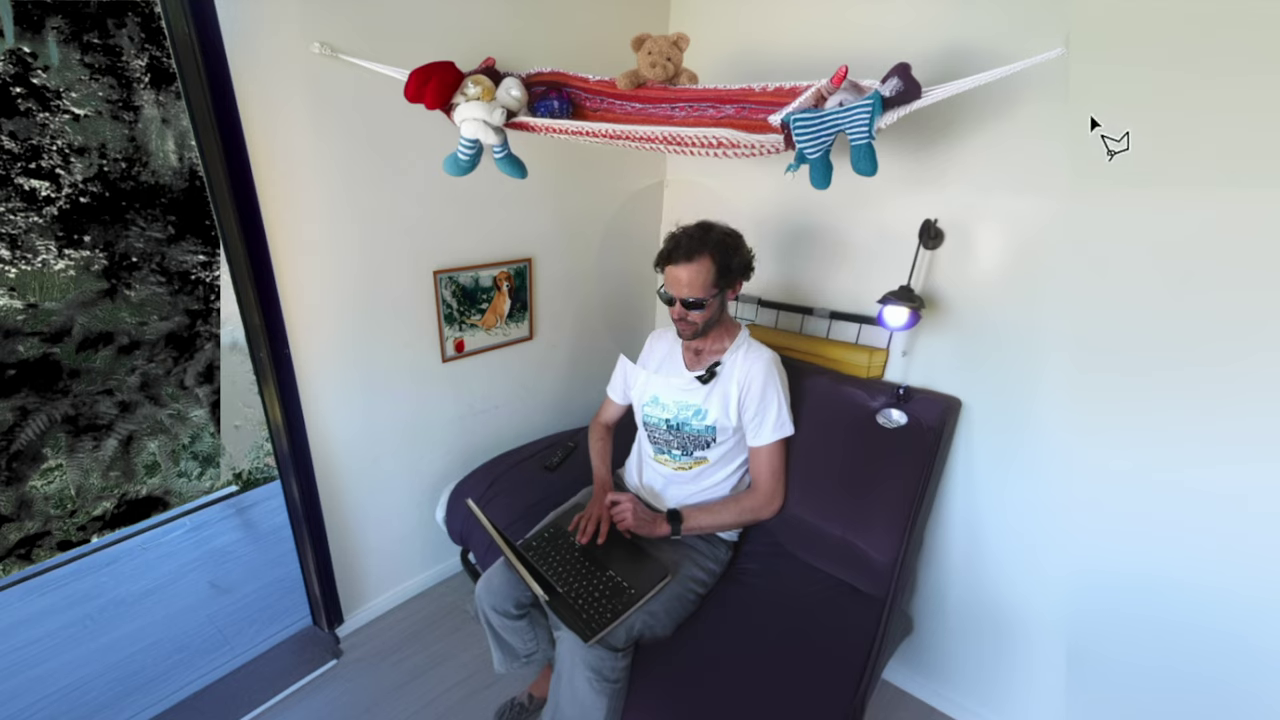
Outline an area on the right wall with the Polygonal Lasso and enter the correctly spelled generative prompt "refrigerator"
{"action": "left_click", "coordinate": [1112, 60]}
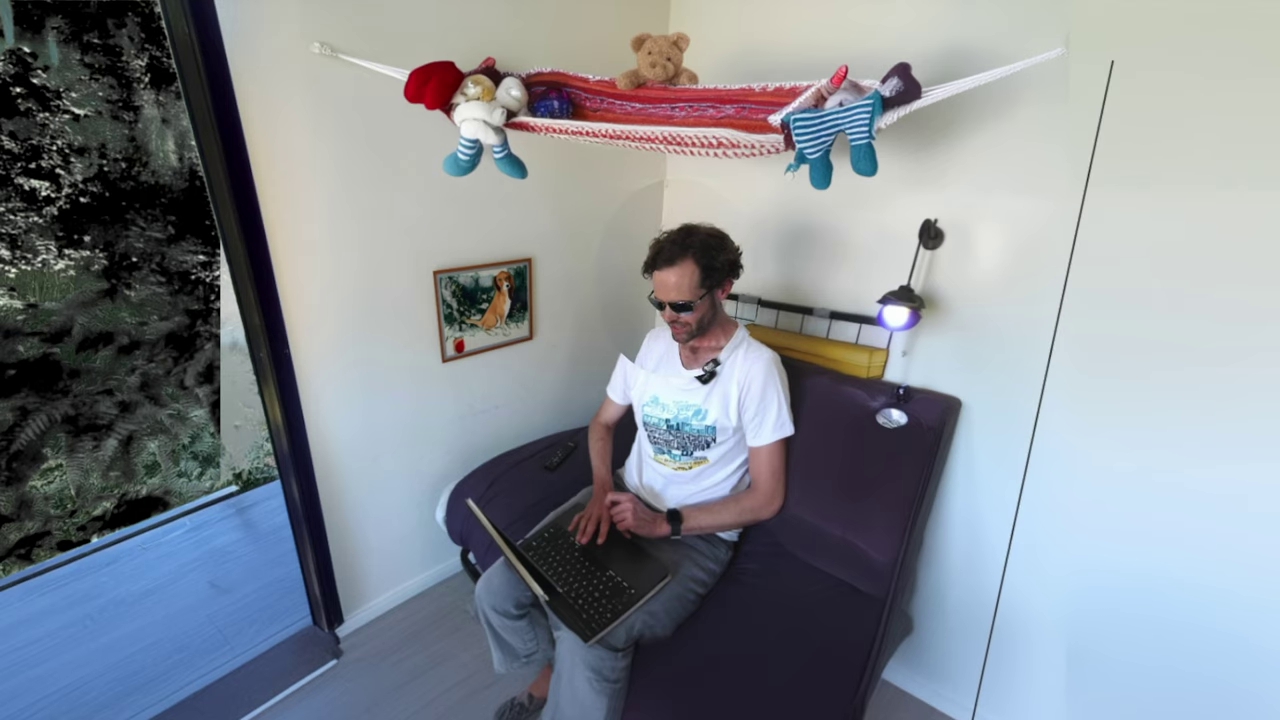
{"action": "type", "text": "refridgeratroy"}
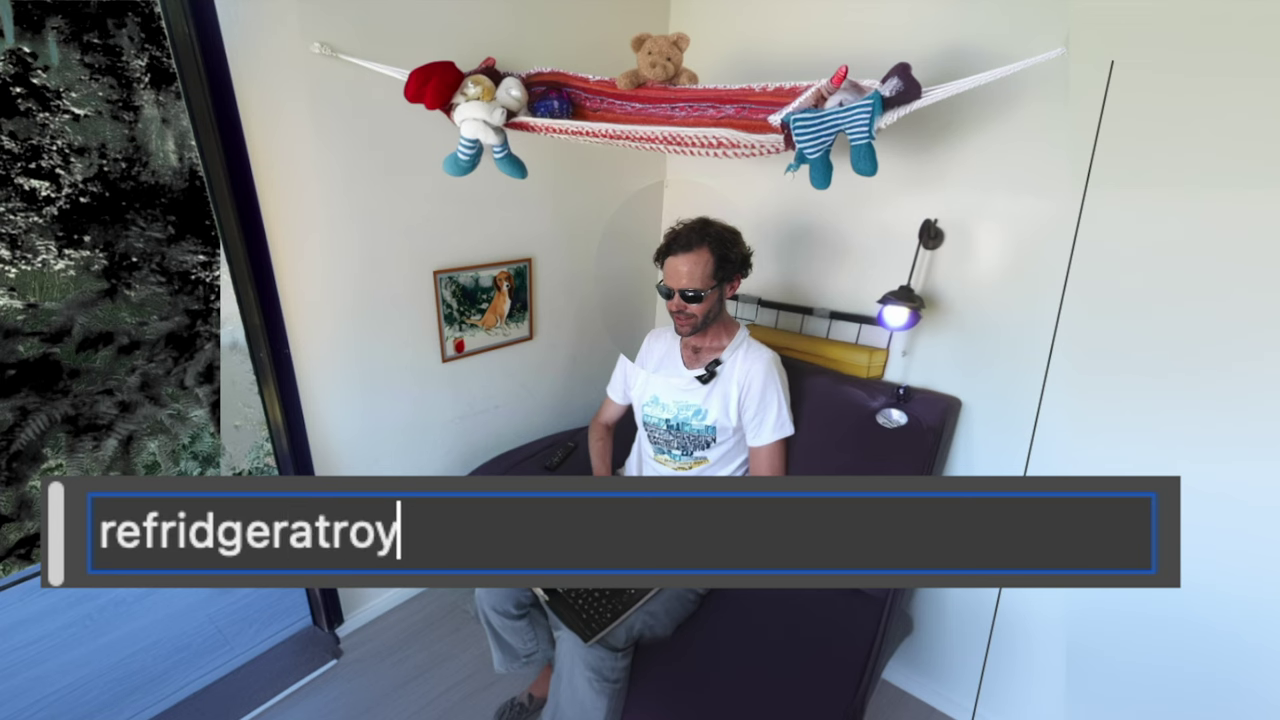
{"action": "key", "text": "BackSpace"}
{"action": "key", "text": "BackSpace"}
{"action": "key", "text": "BackSpace"}
{"action": "type", "text": "or"}
{"action": "right_click", "coordinate": [332, 533]}
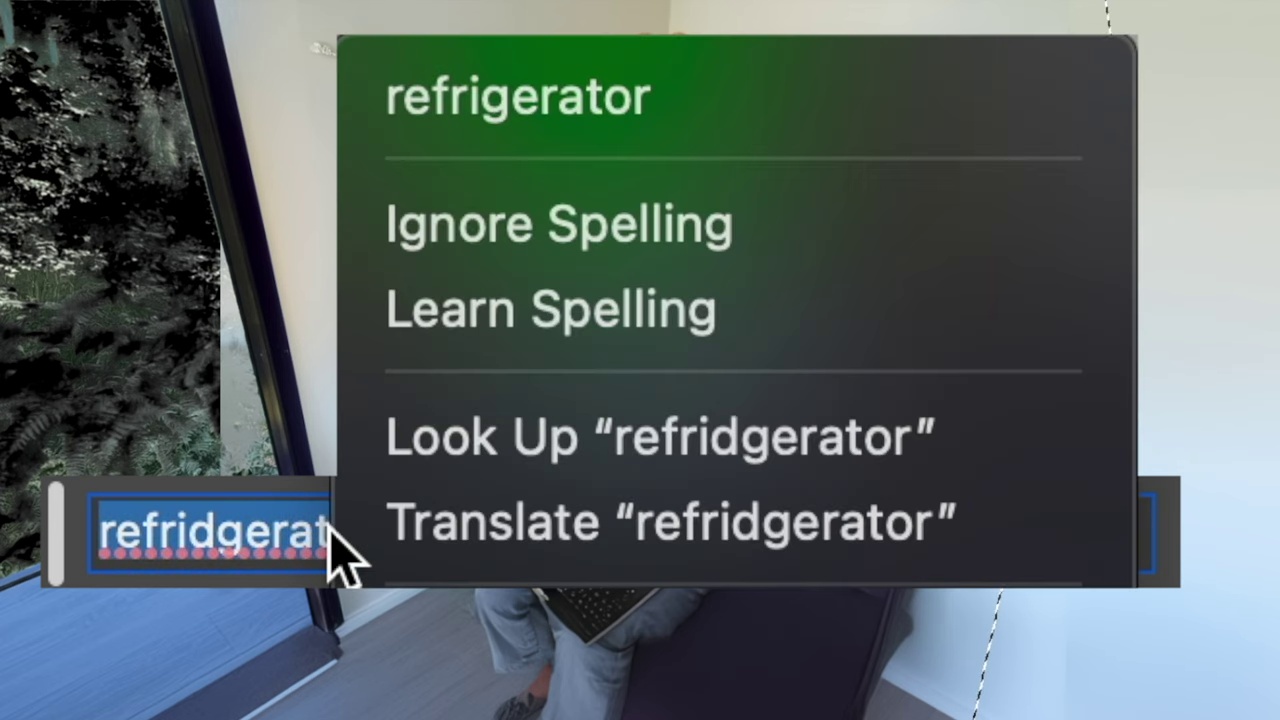
{"action": "left_click", "coordinate": [745, 110]}
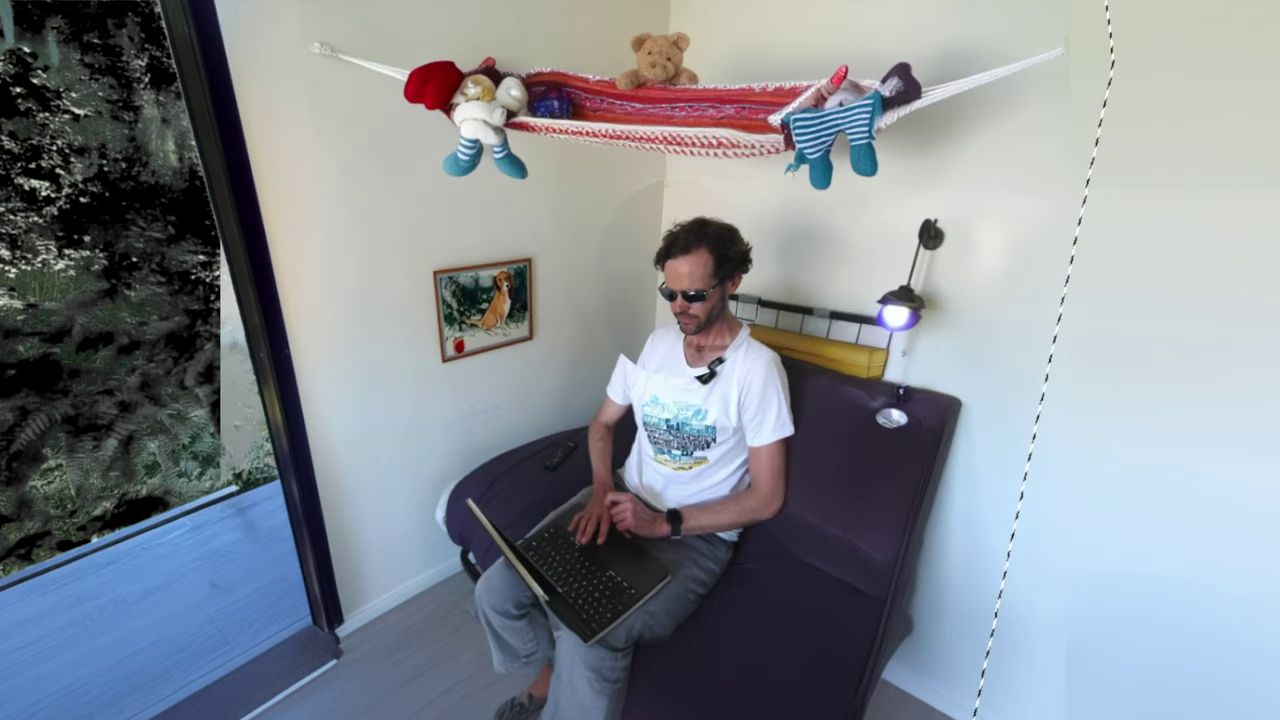